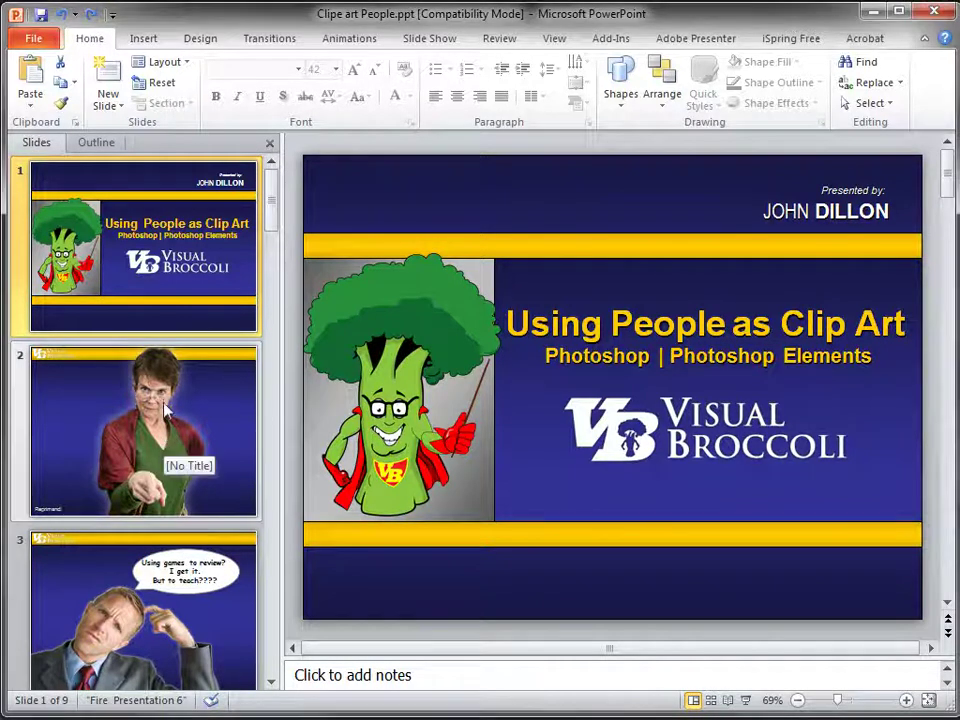
- Review slides 2 through 5, then go to slide 6 and select the left police badge
click(165, 448)
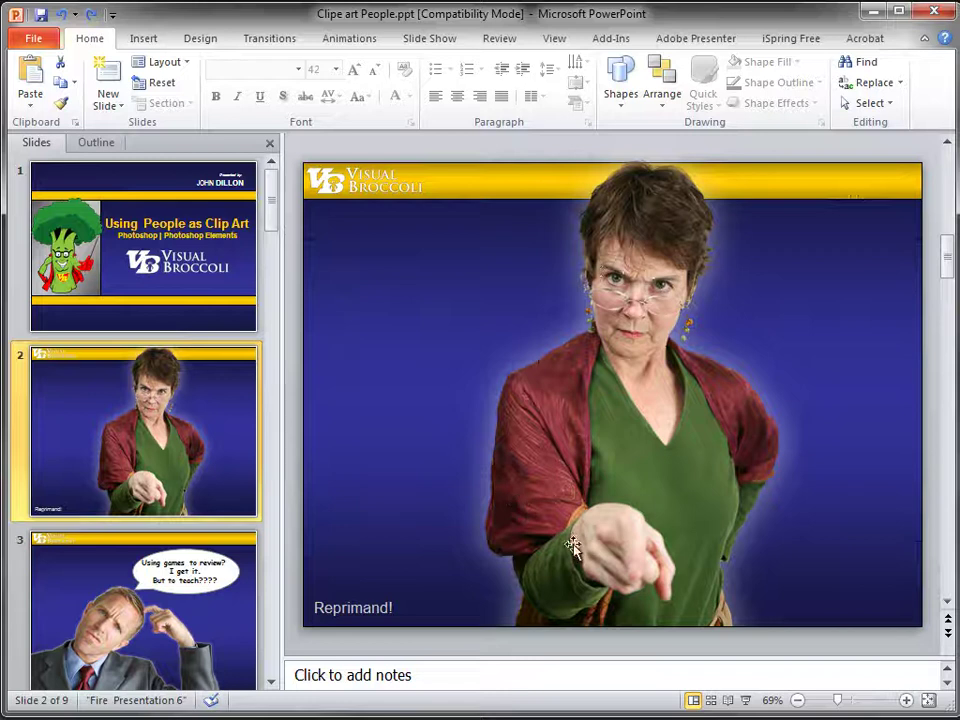
click(571, 373)
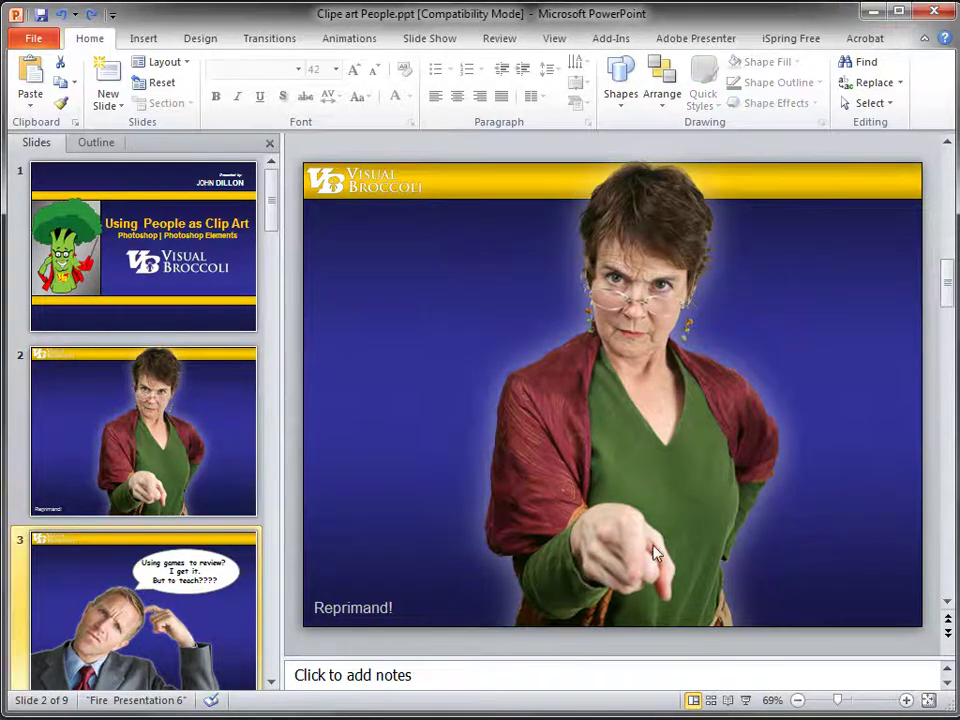
click(147, 590)
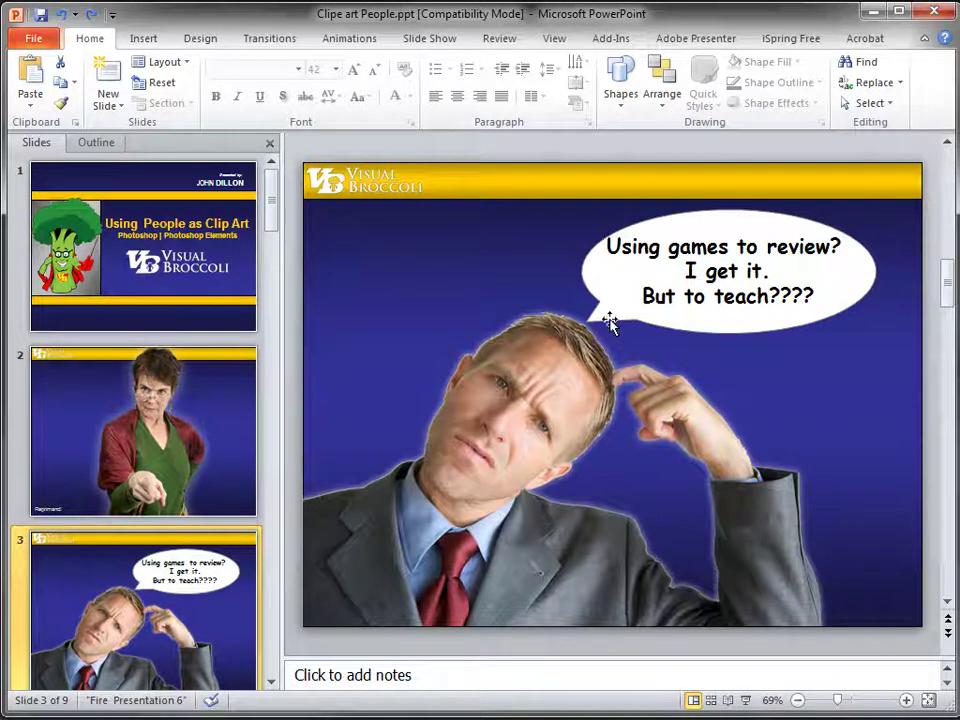
scroll(240, 575, down, 5)
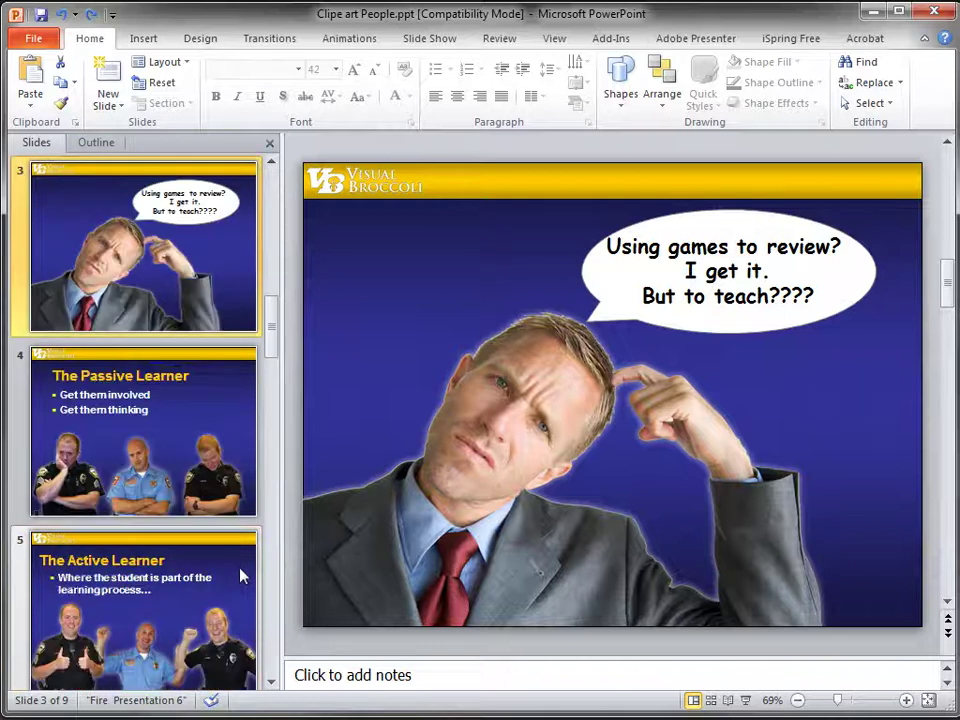
click(185, 318)
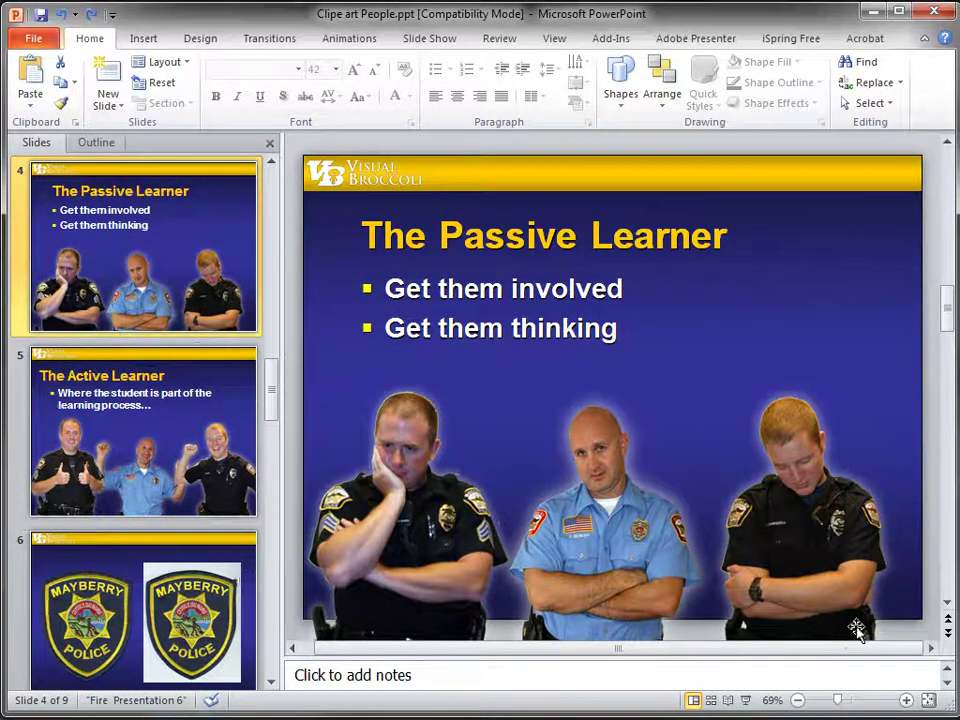
click(190, 455)
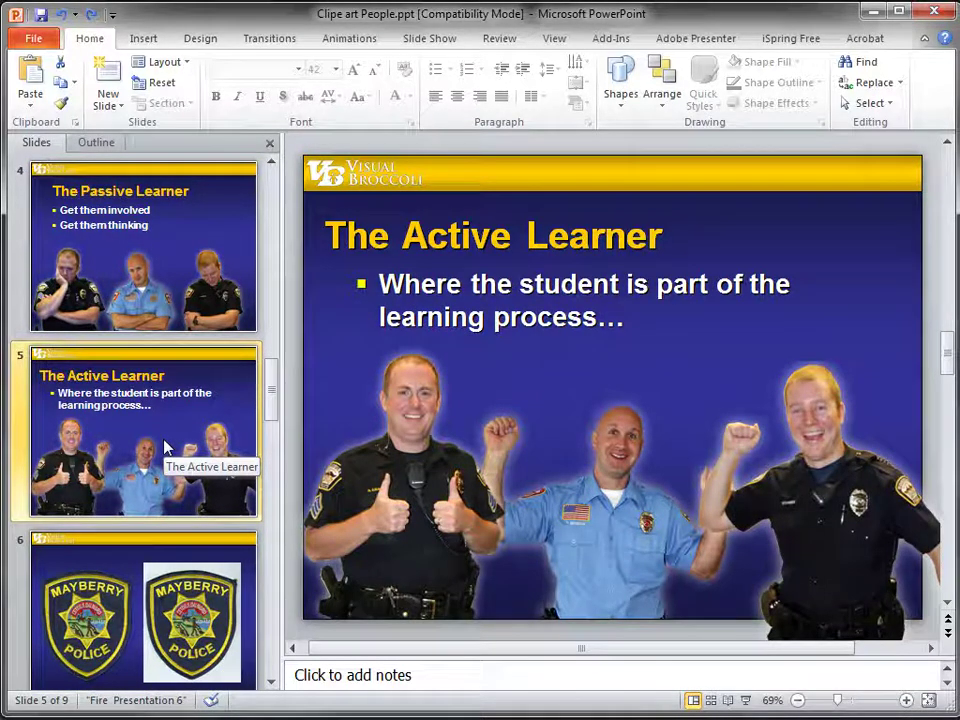
click(210, 560)
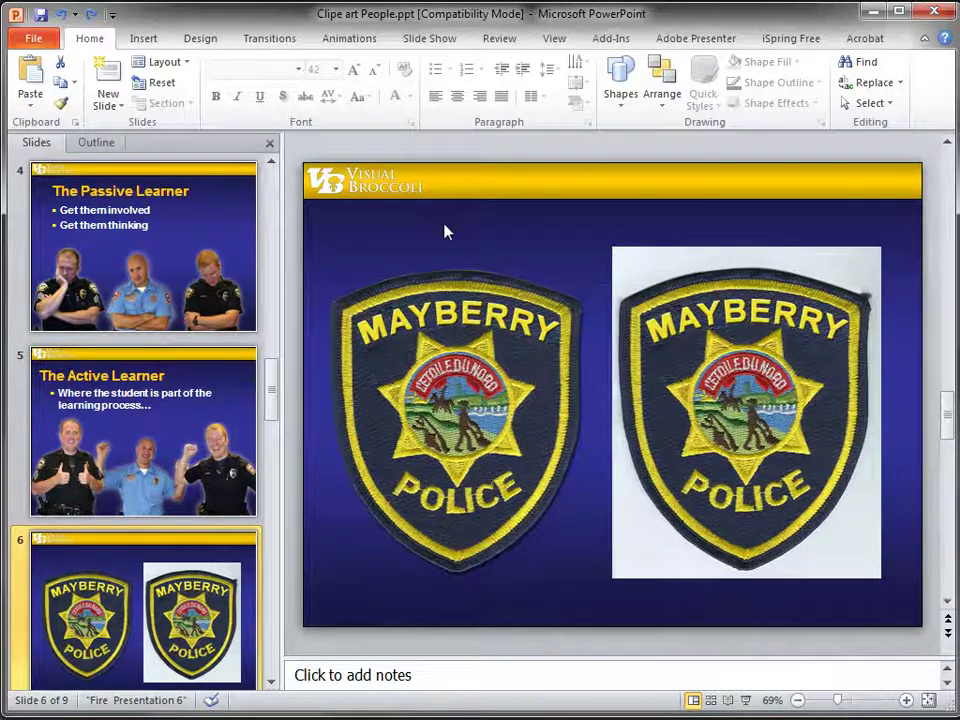
click(465, 348)
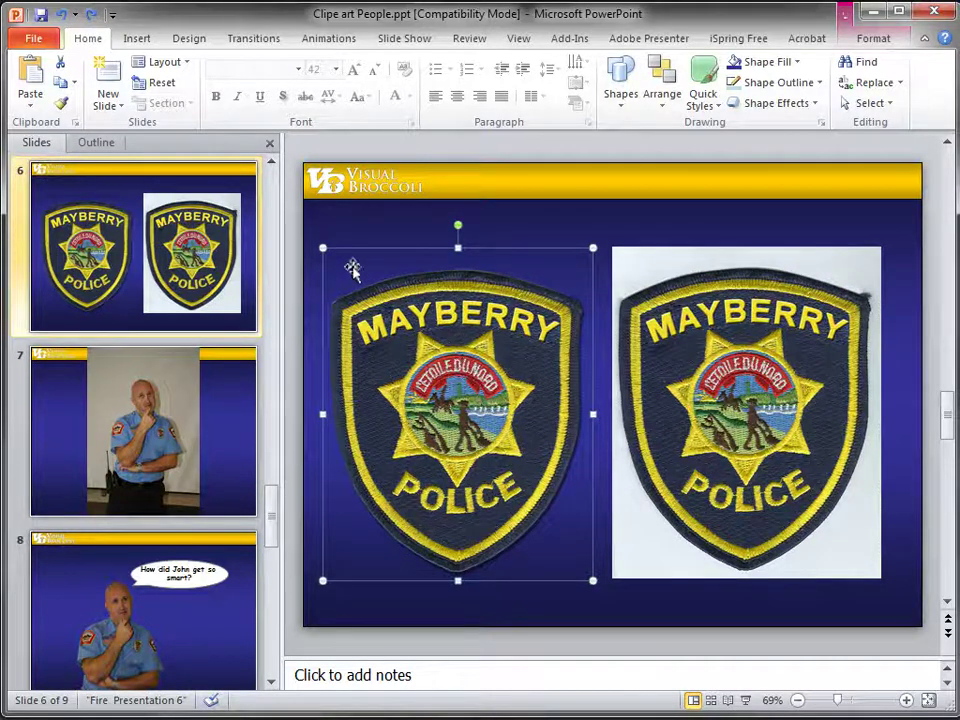
- Select the white-backed right badge and start Remove Background on it
click(695, 445)
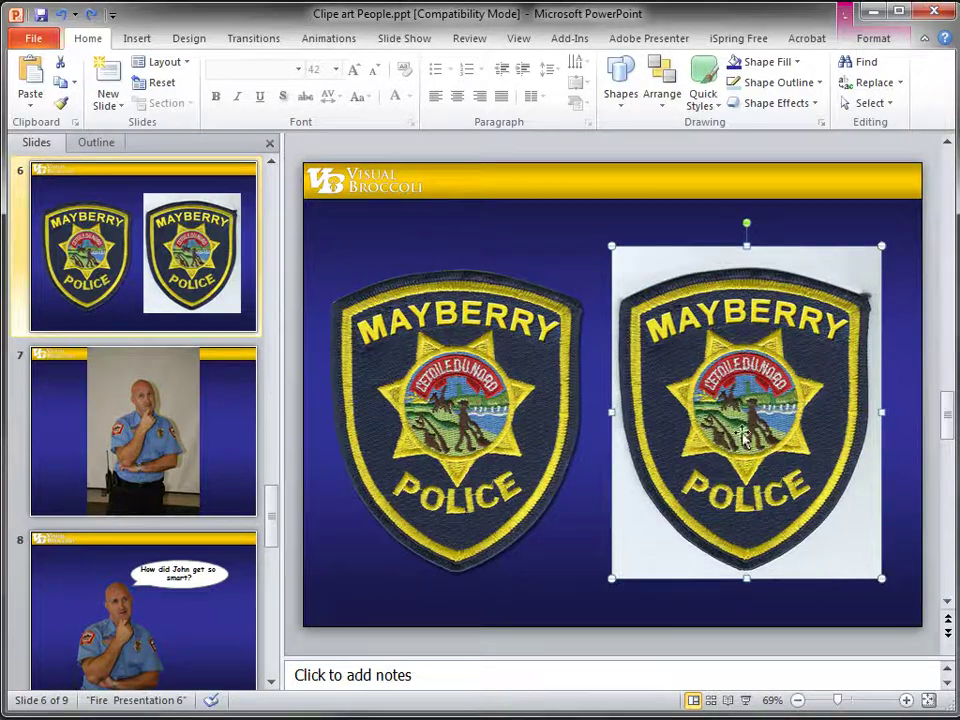
click(527, 402)
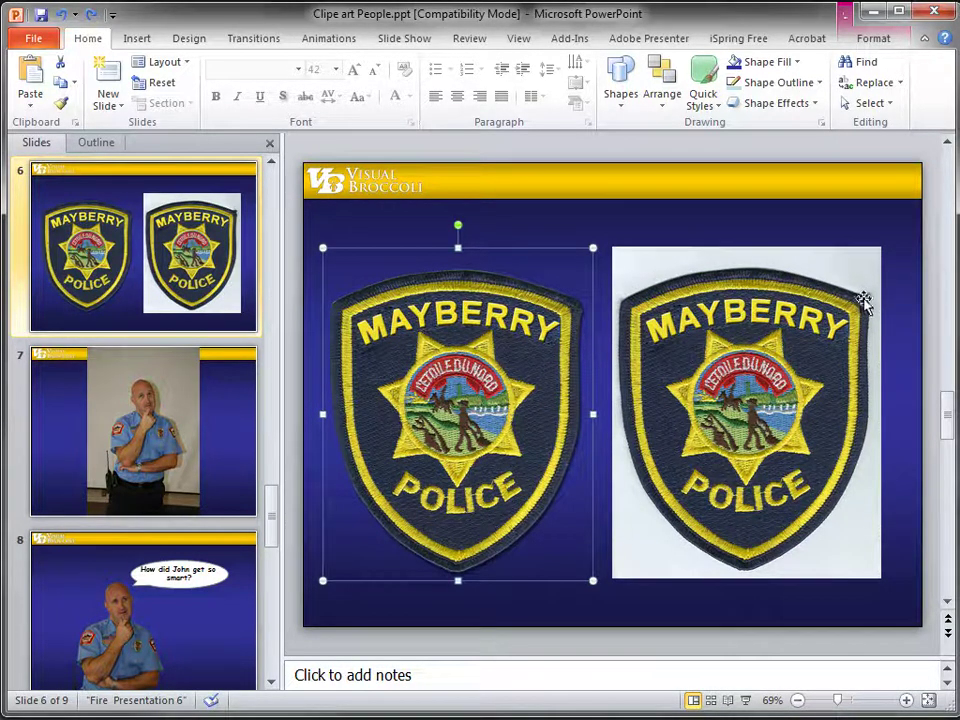
click(855, 330)
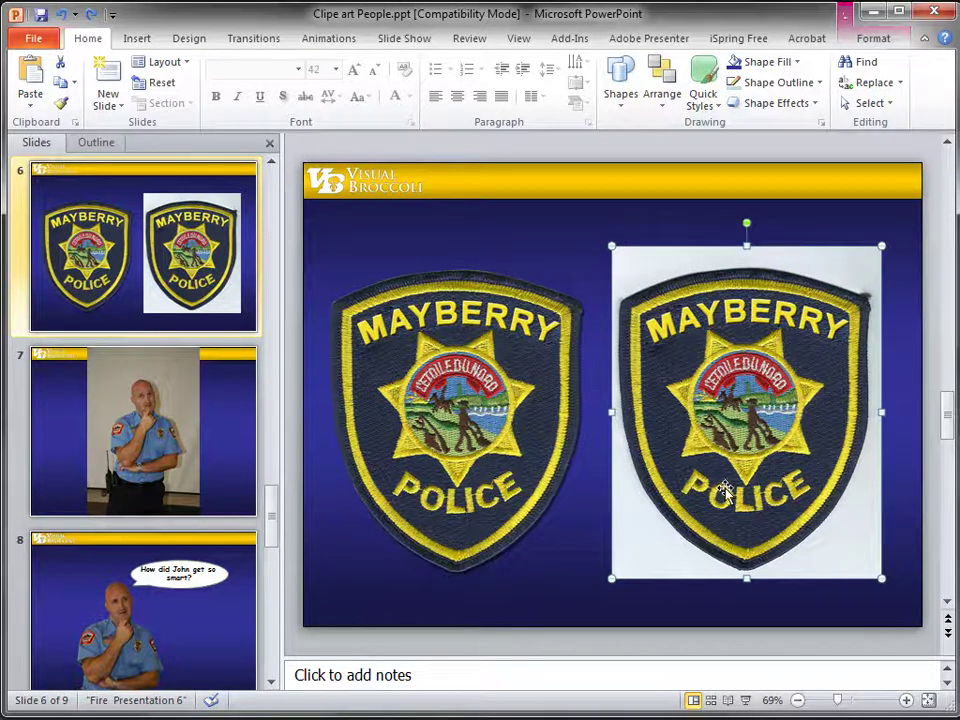
click(871, 39)
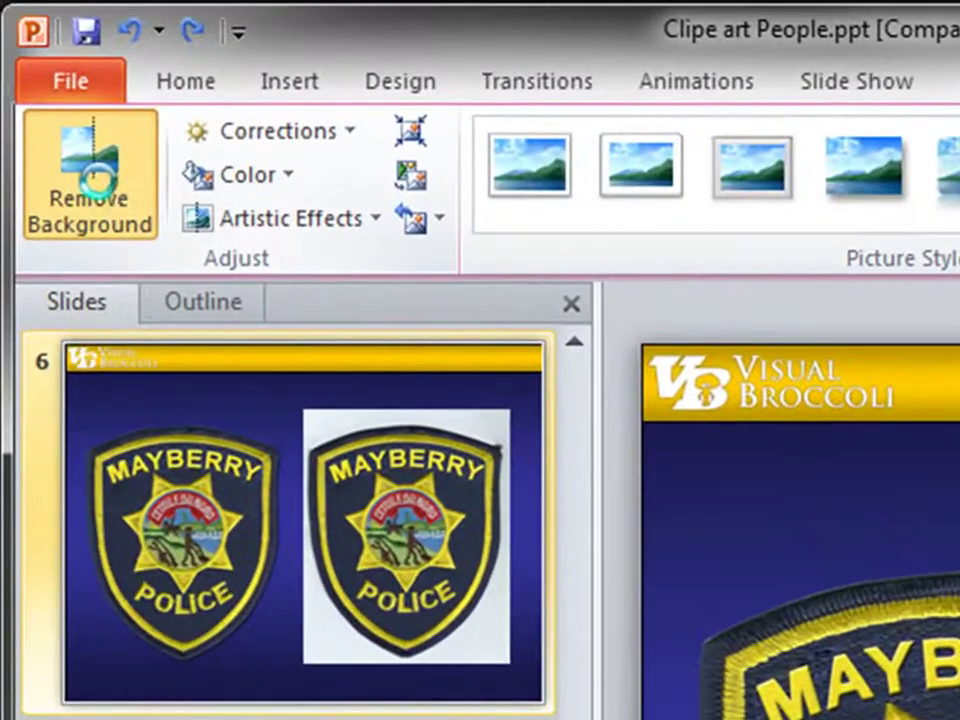
click(48, 95)
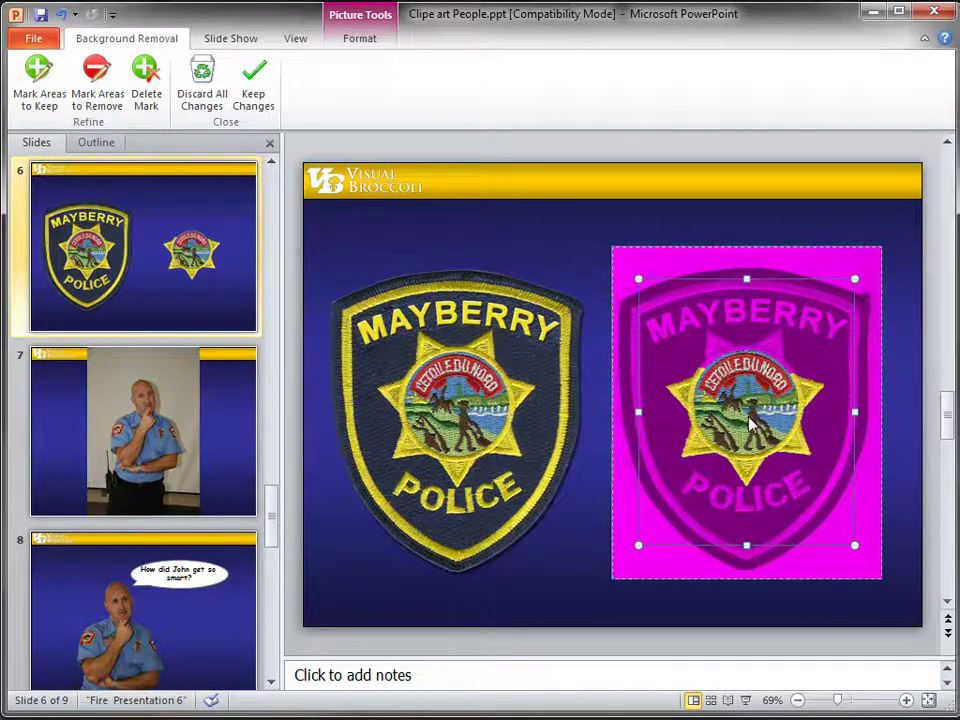
- Mark the right badge's star centre, upper-left point and top point as areas to keep
click(38, 78)
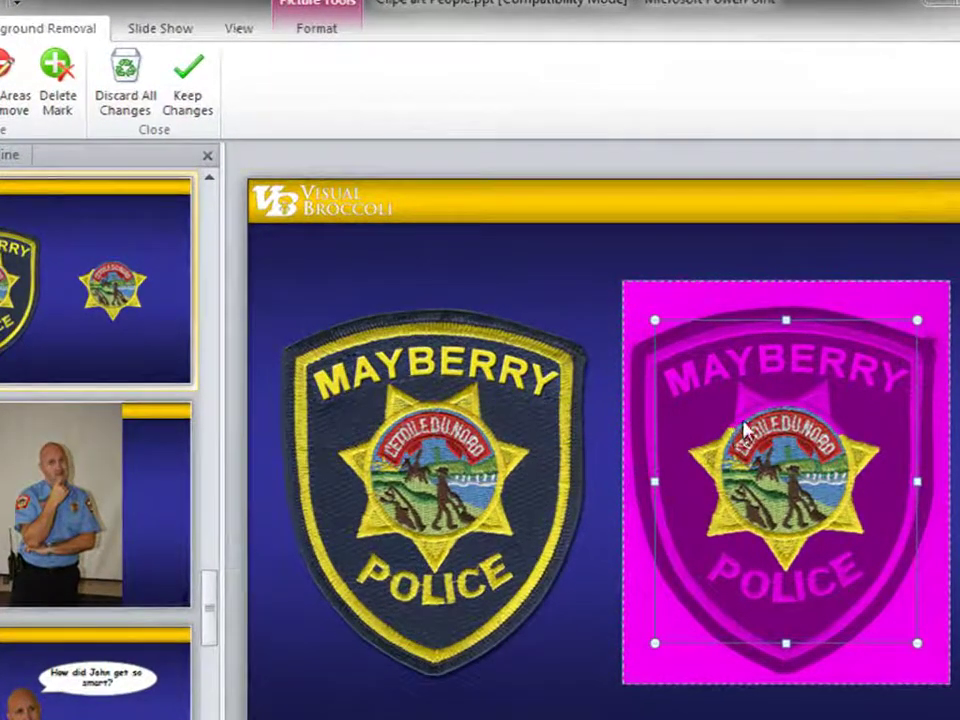
click(740, 415)
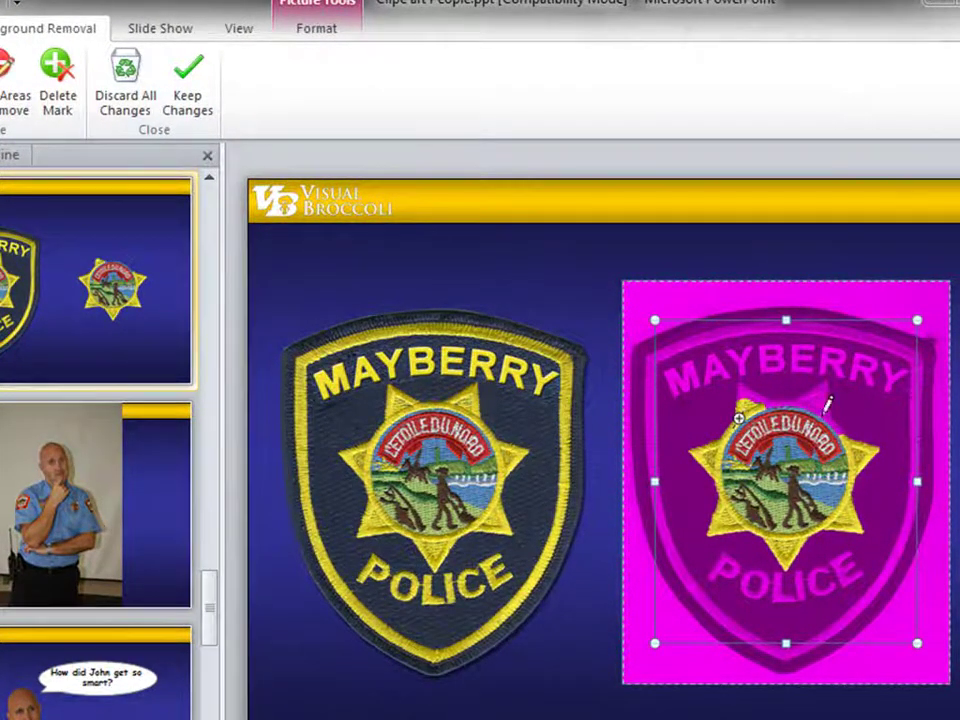
click(756, 396)
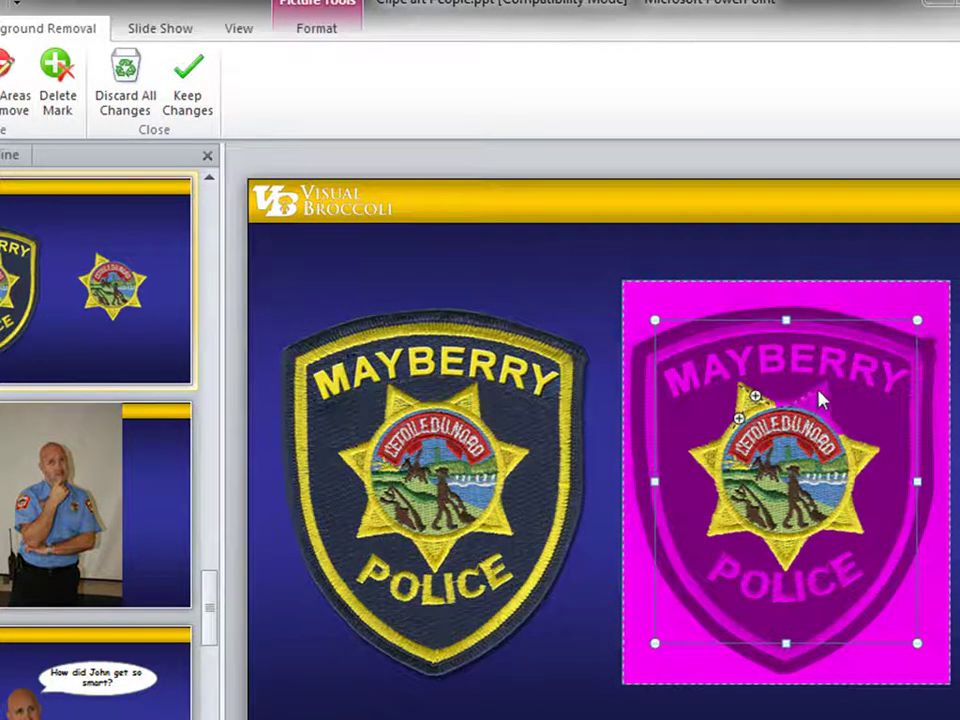
drag(829, 393, 829, 391)
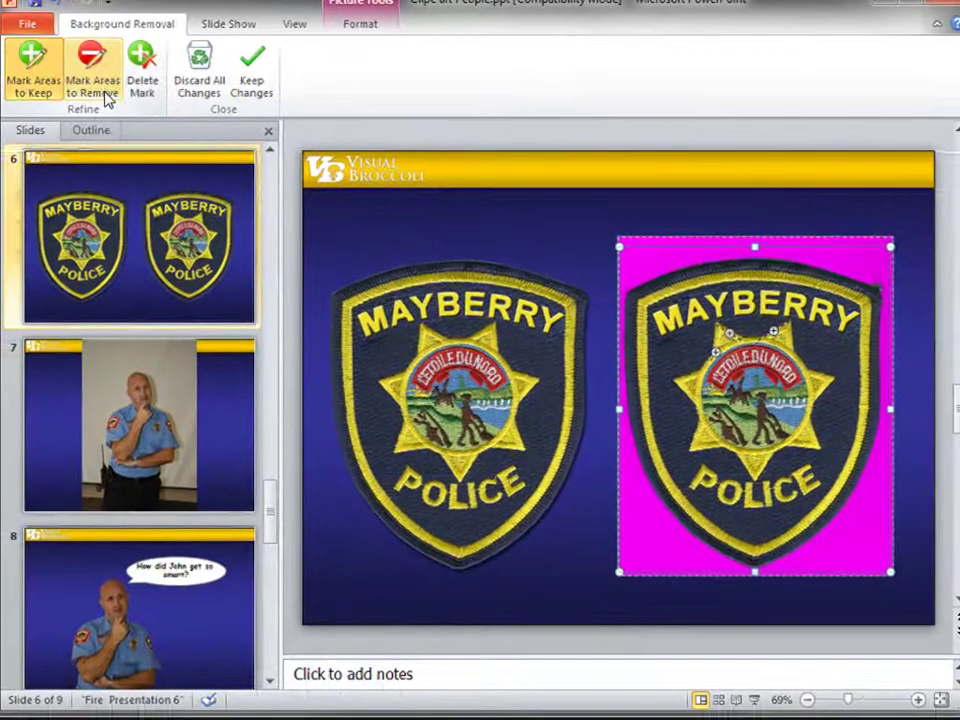
- Mark the badge's leftover right edge for removal, apply the cut-out, and select the badge
click(93, 72)
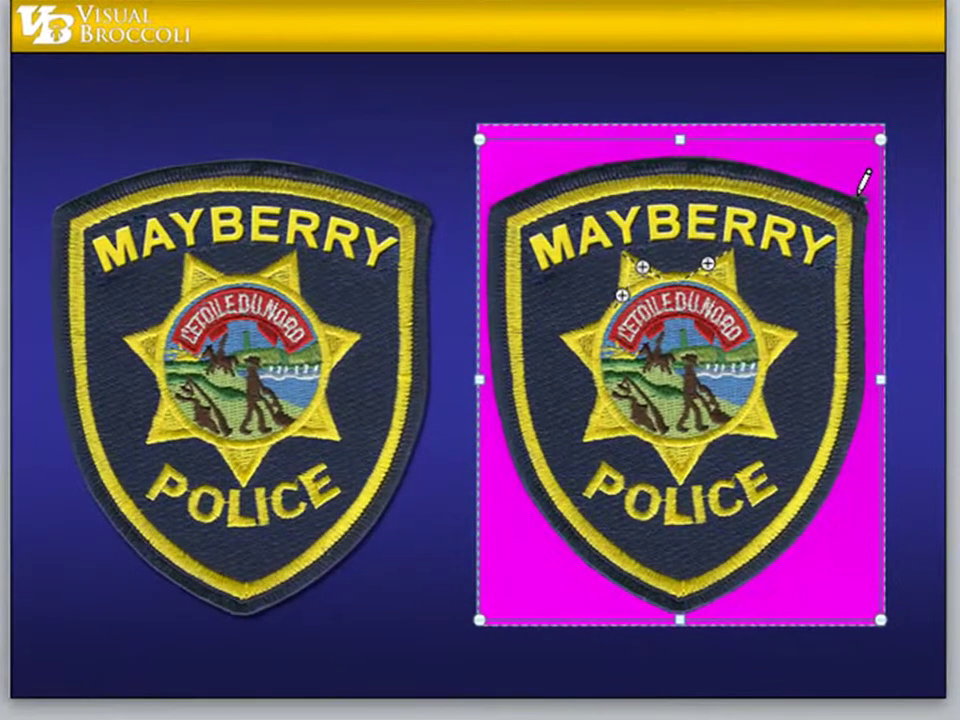
click(863, 199)
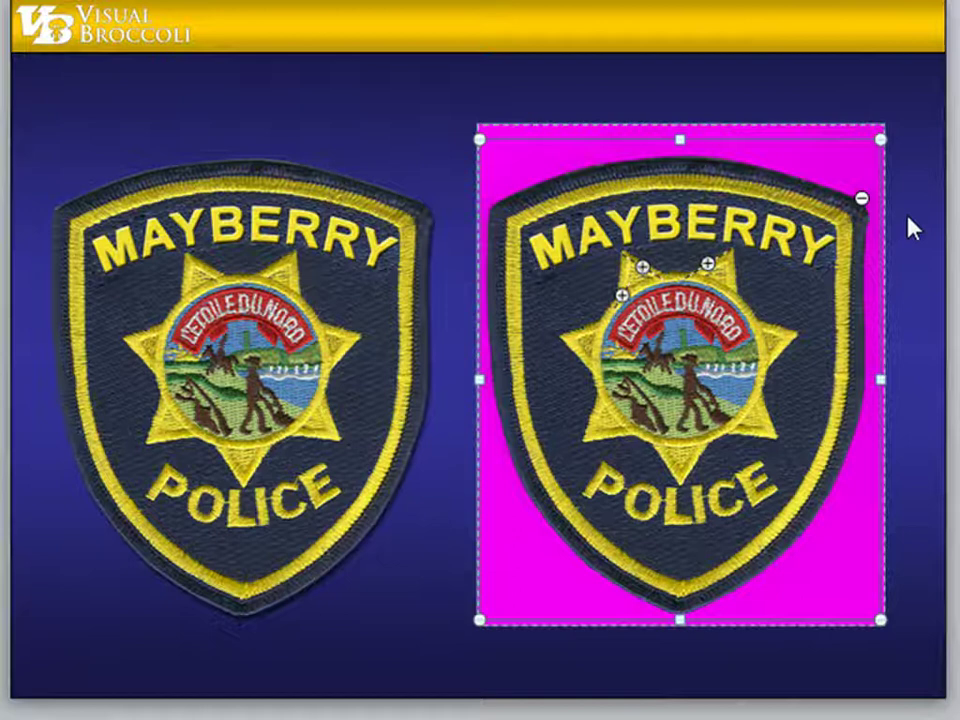
click(912, 228)
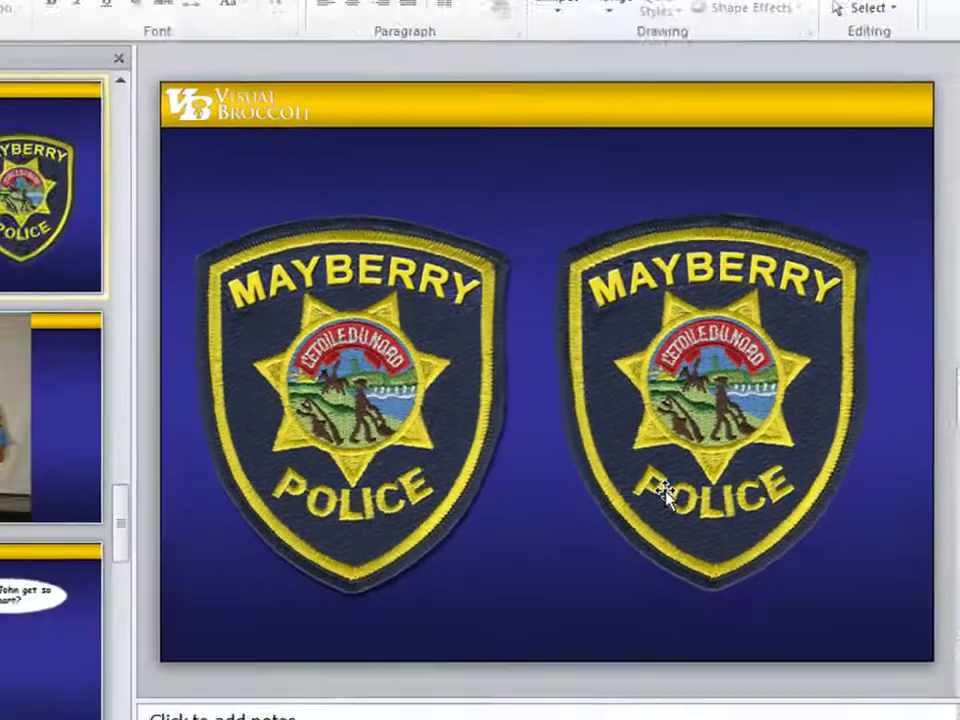
click(617, 497)
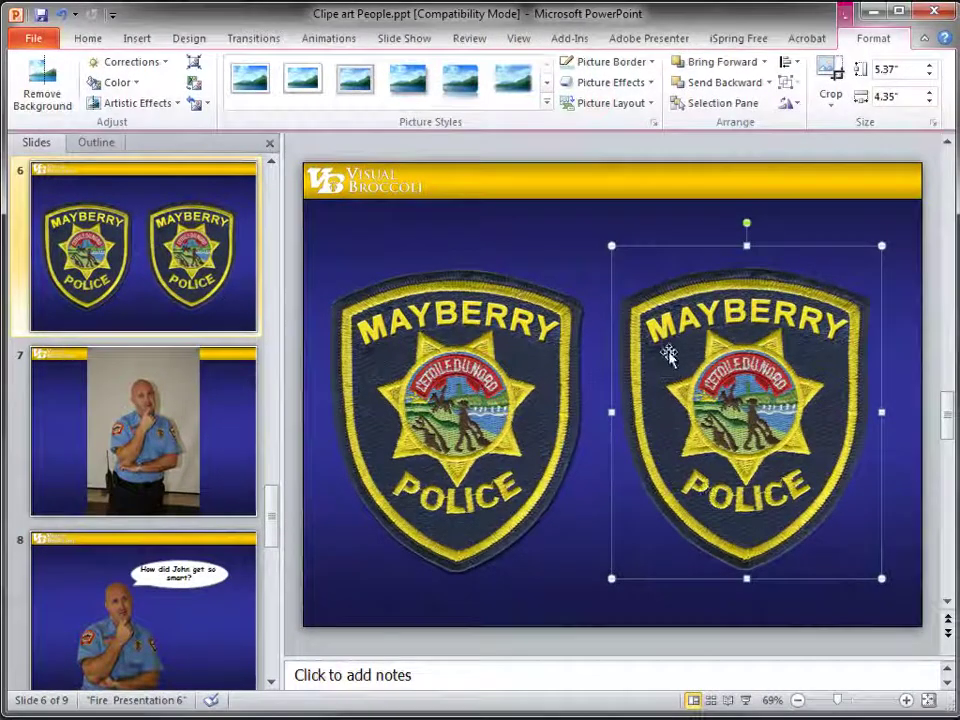
- Give the cut-out right badge an outer drop shadow
click(598, 88)
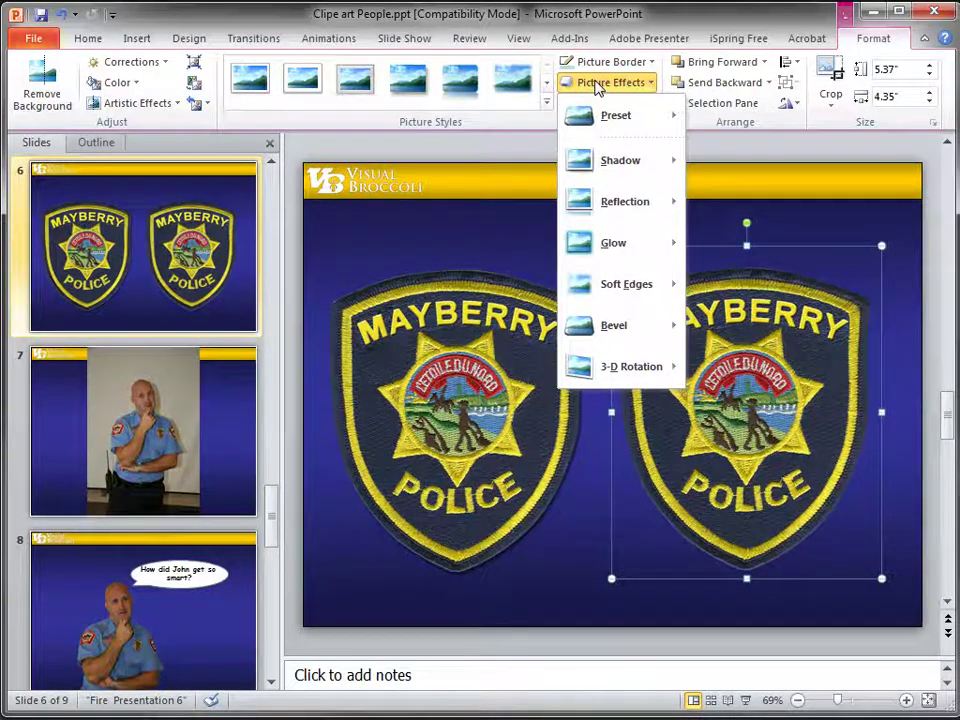
mouse_move(608, 161)
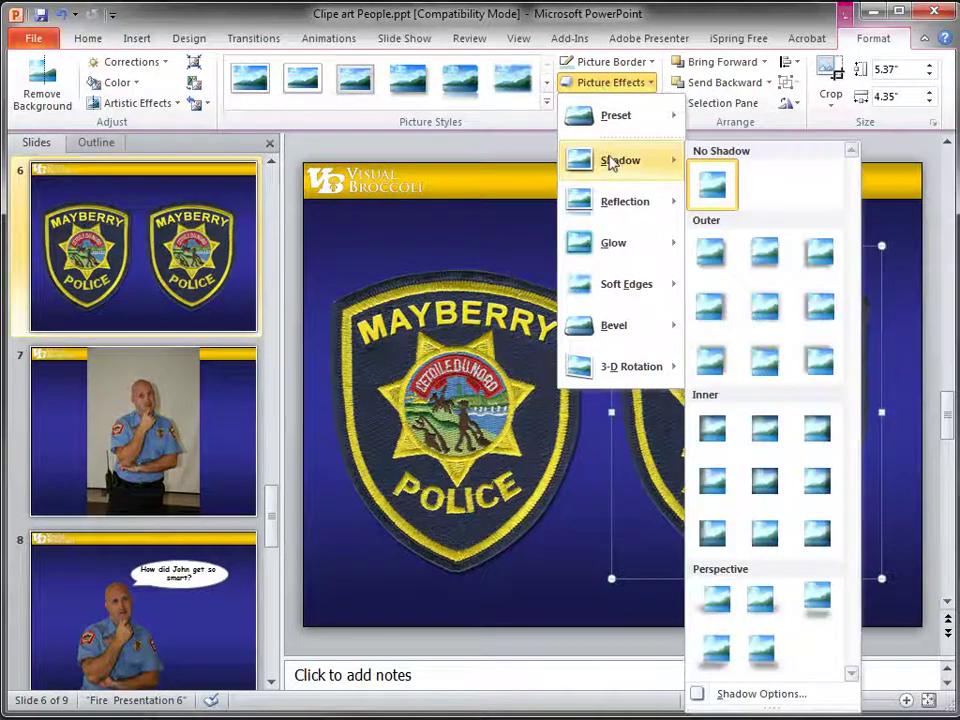
click(767, 257)
click(899, 229)
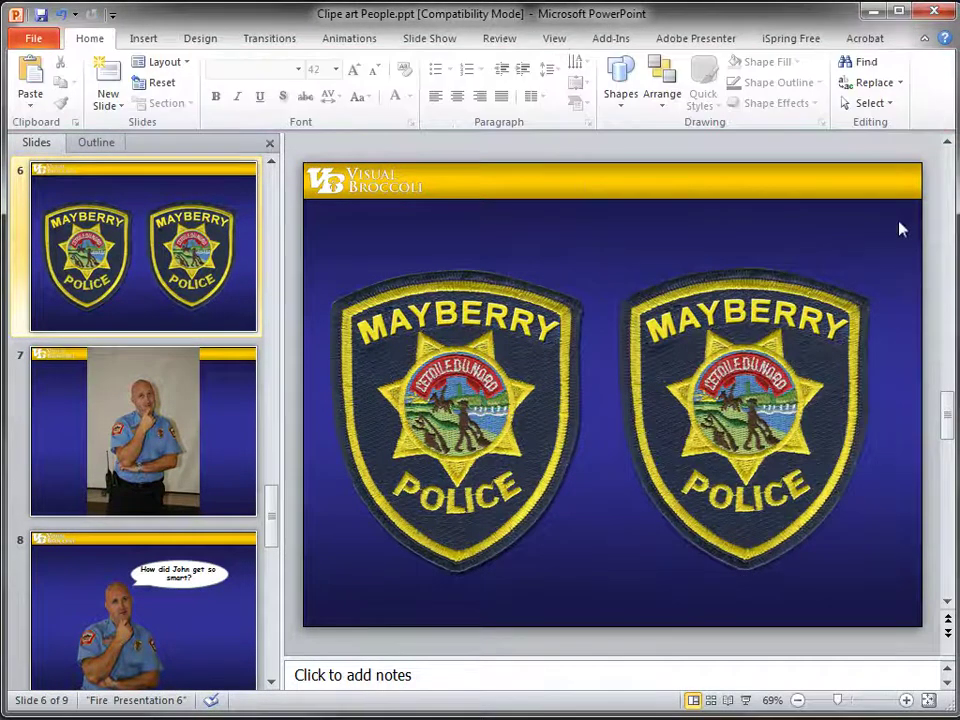
- Check both badge pictures, then move to slide 7 with the firefighter photo
click(462, 493)
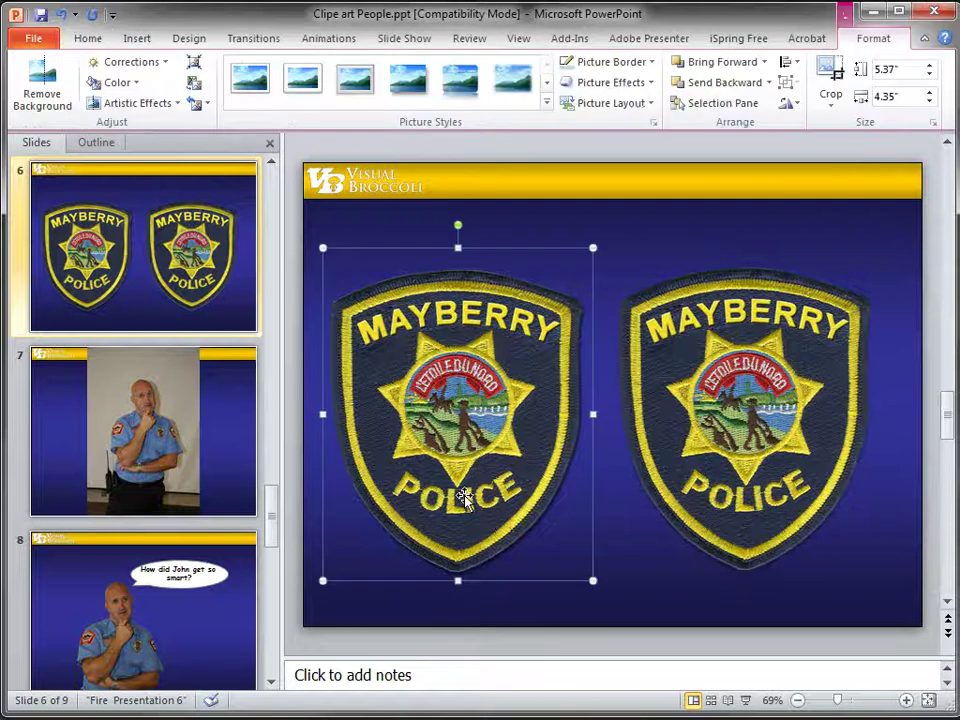
click(820, 450)
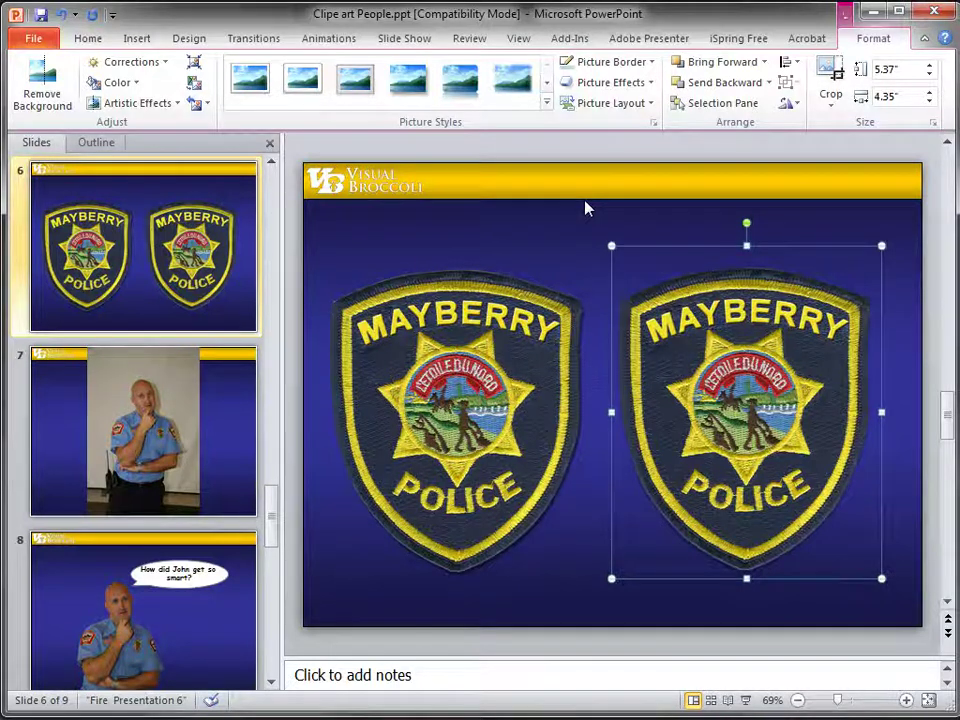
click(157, 434)
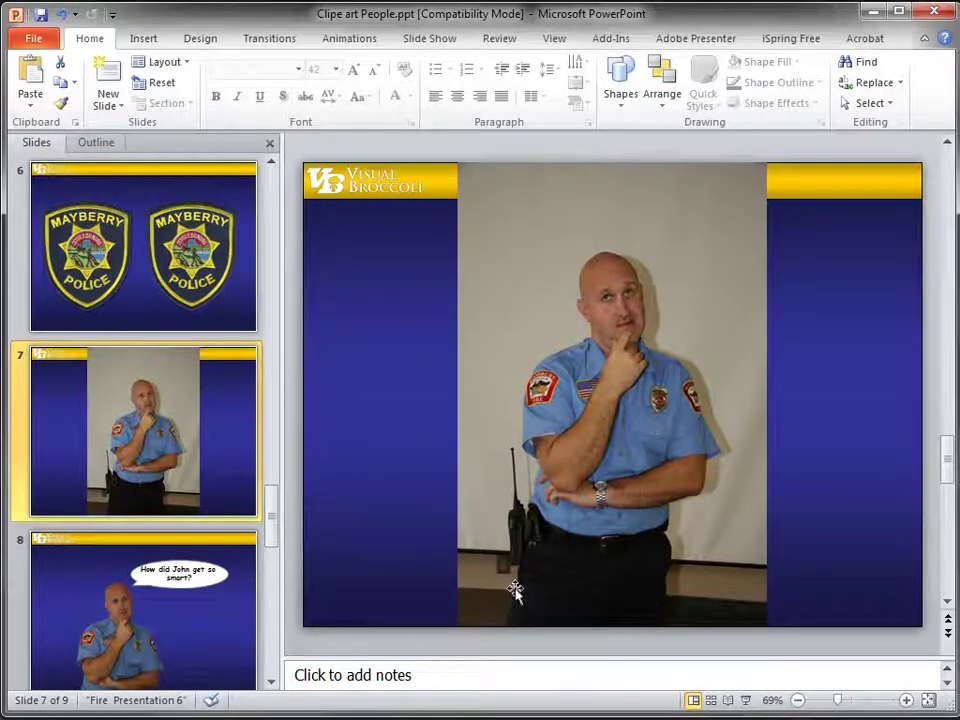
click(478, 375)
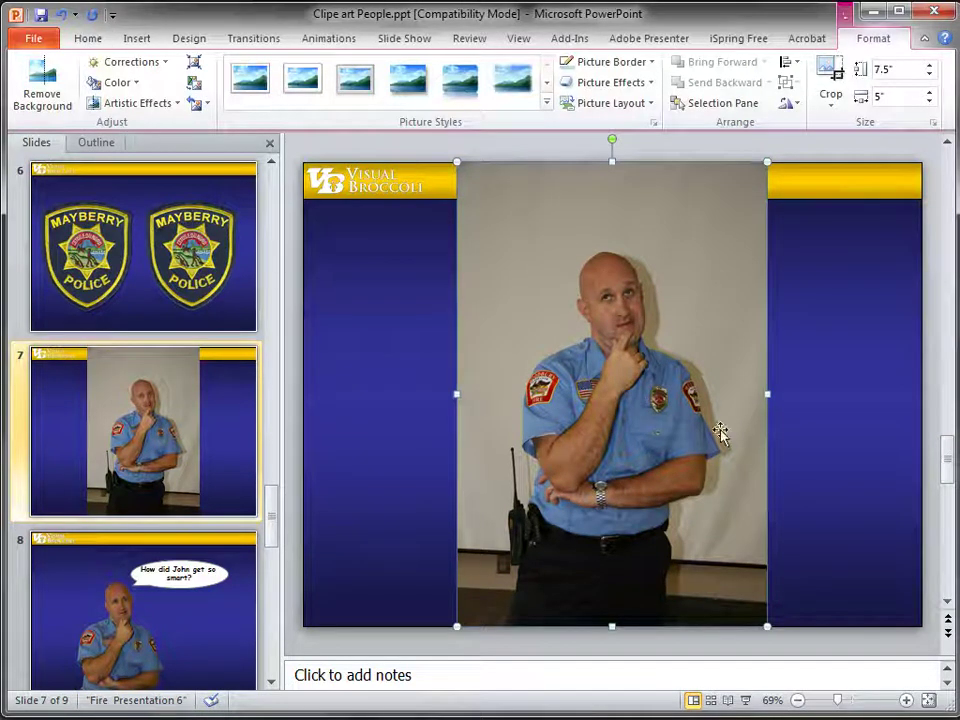
click(789, 446)
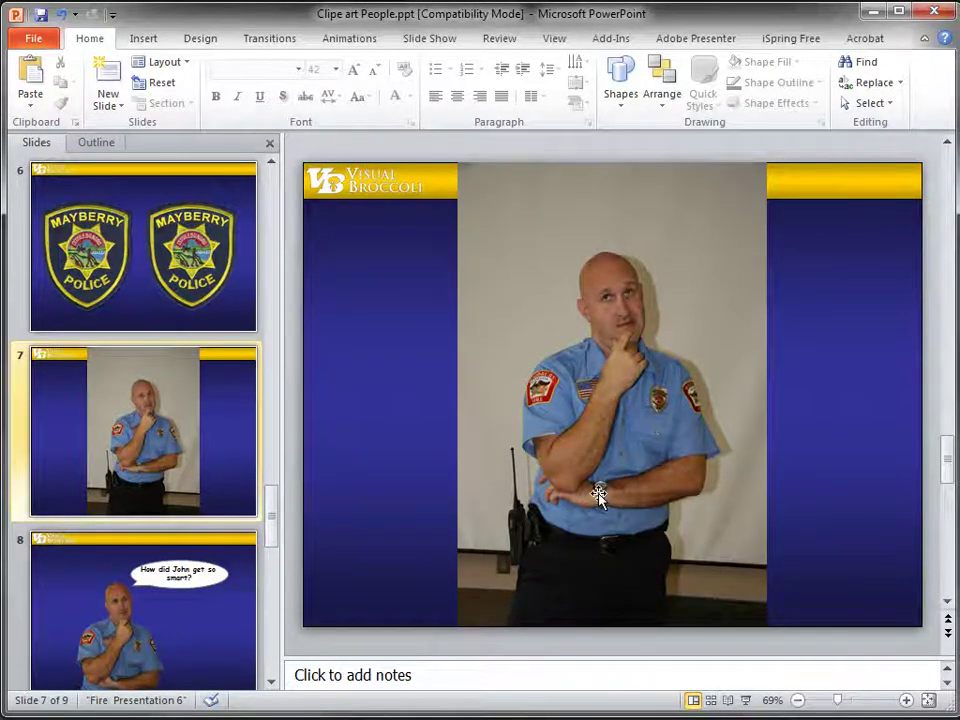
click(188, 636)
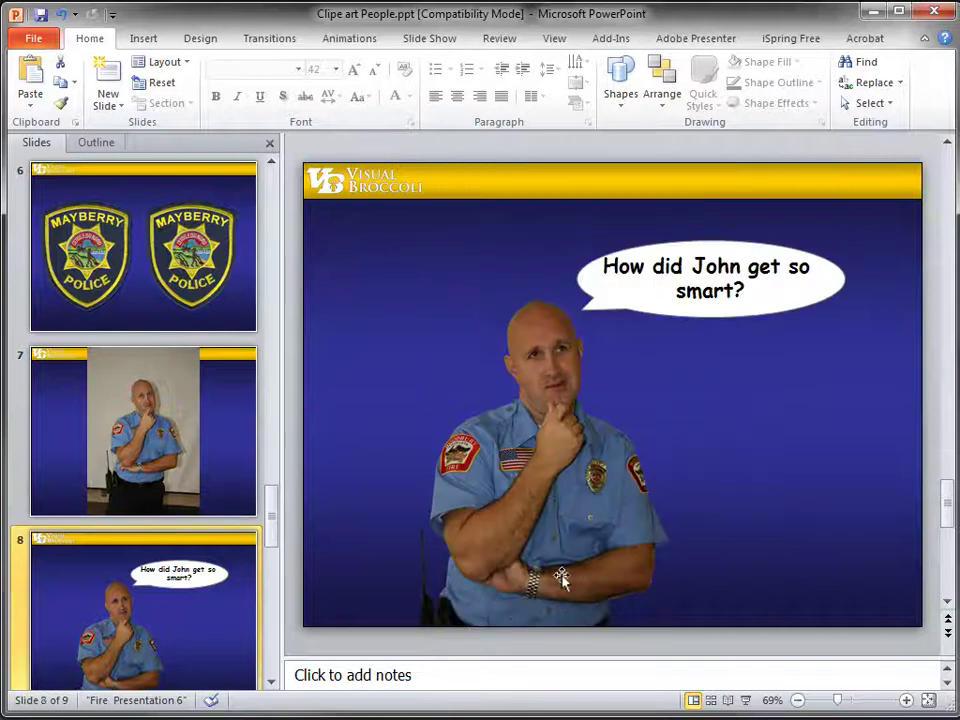
drag(543, 592, 545, 522)
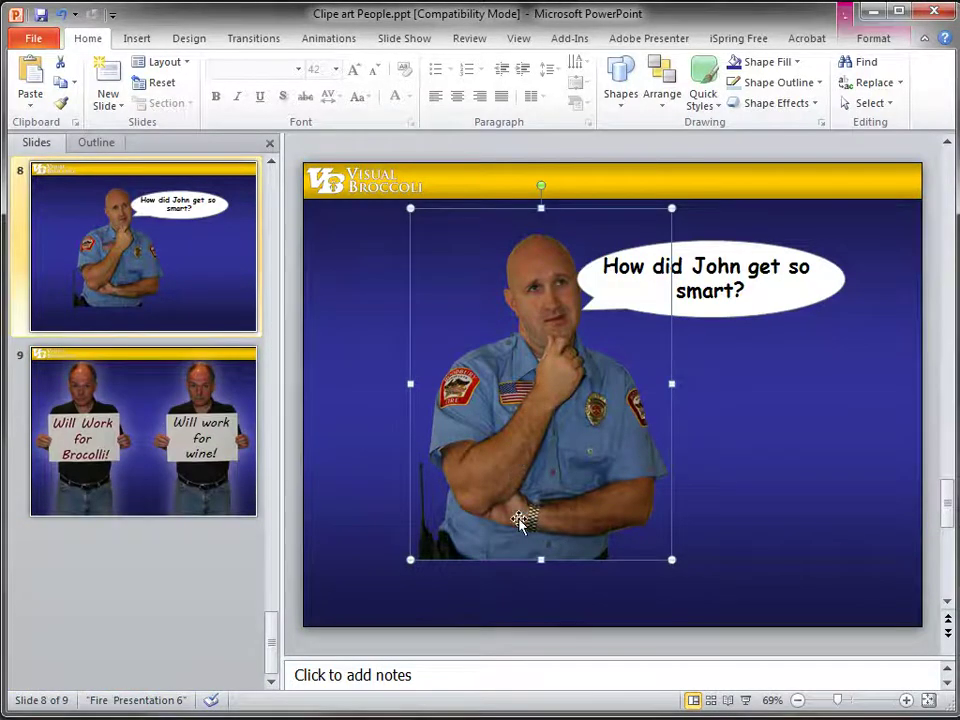
drag(519, 481, 516, 549)
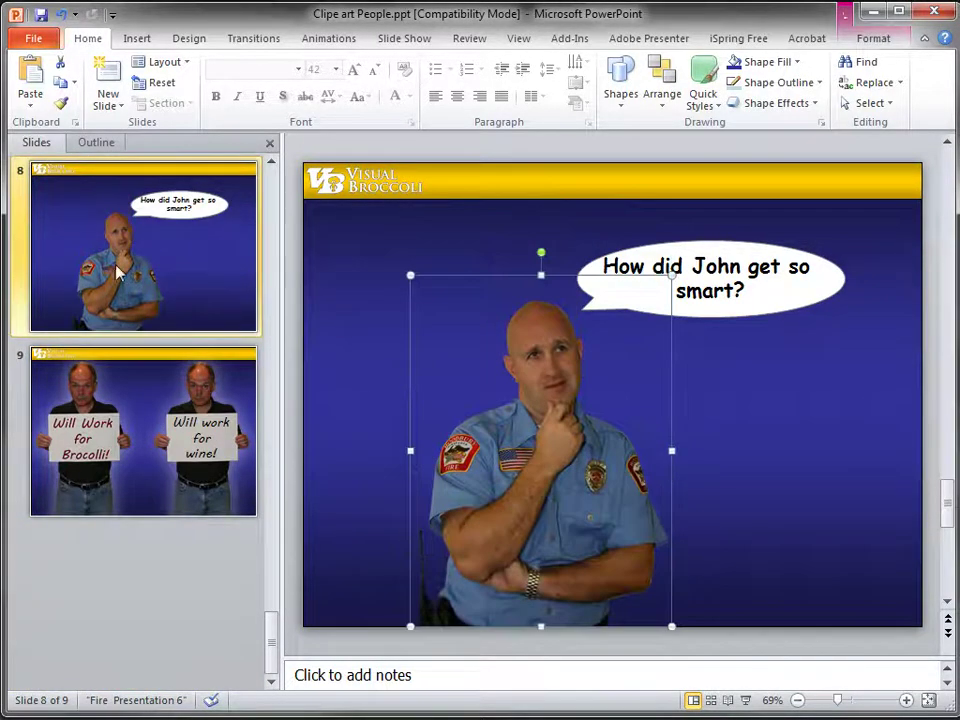
click(118, 272)
scroll(129, 300, up, 3)
click(133, 454)
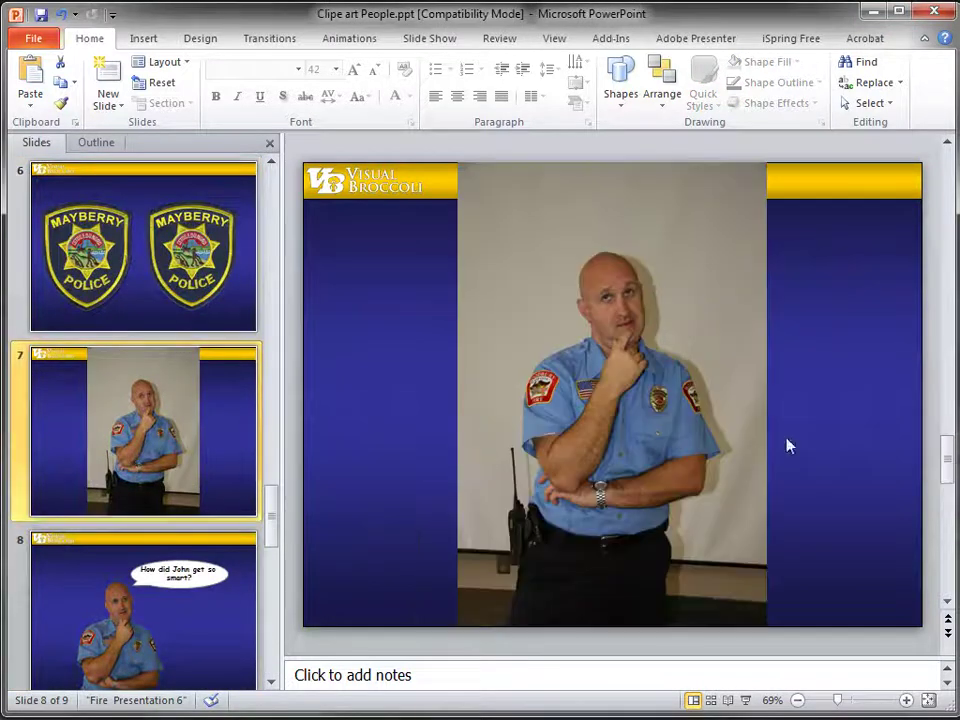
click(714, 334)
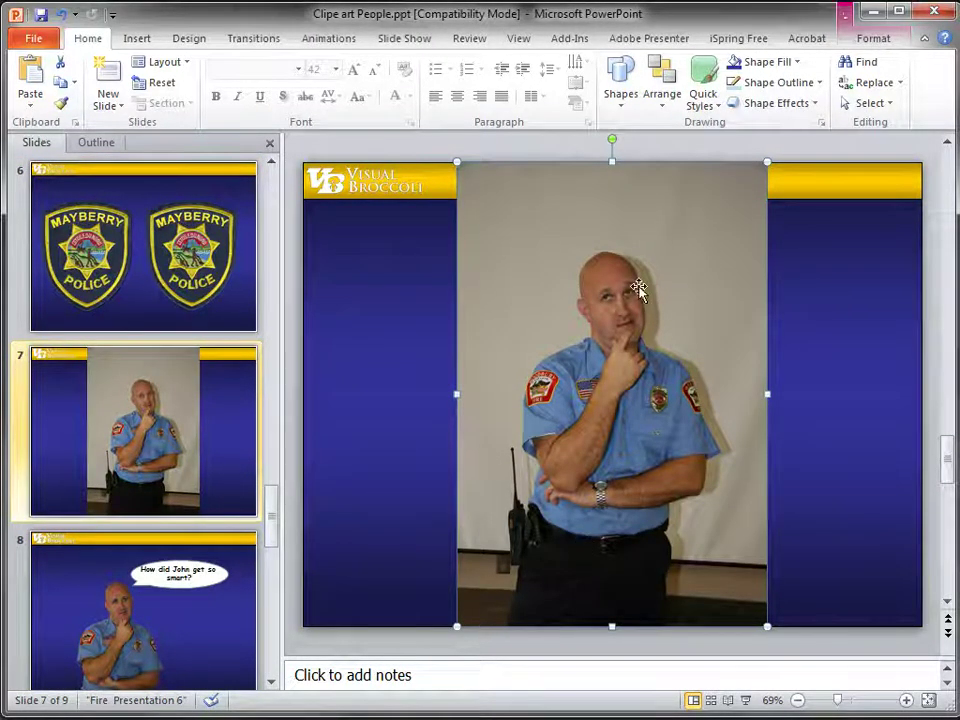
- Start background removal on the firefighter photo and extend the kept region down over his legs
click(866, 40)
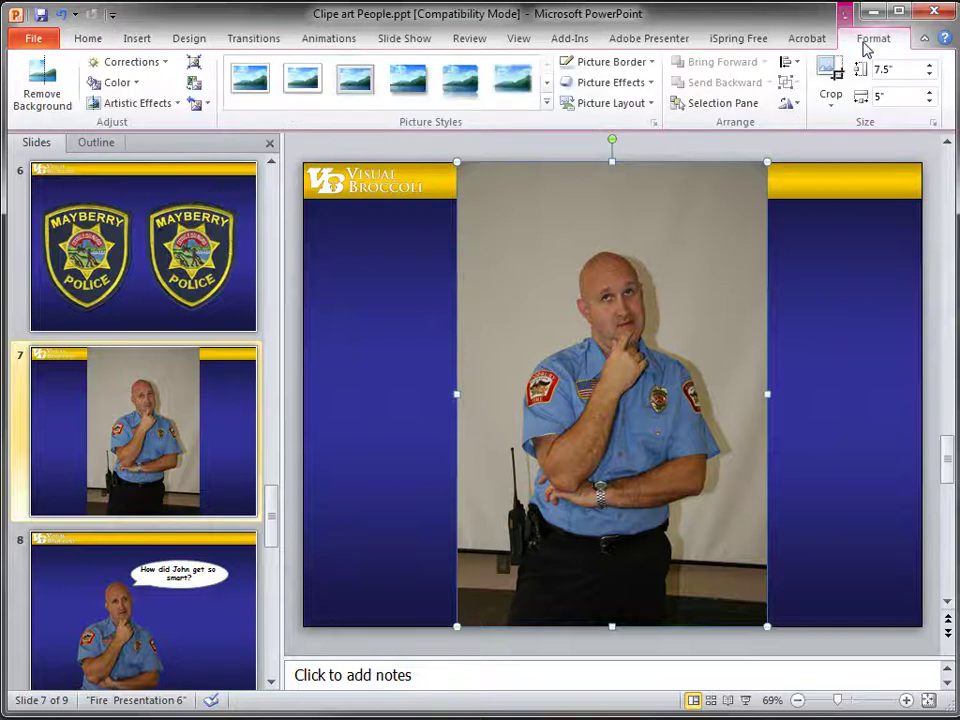
click(42, 85)
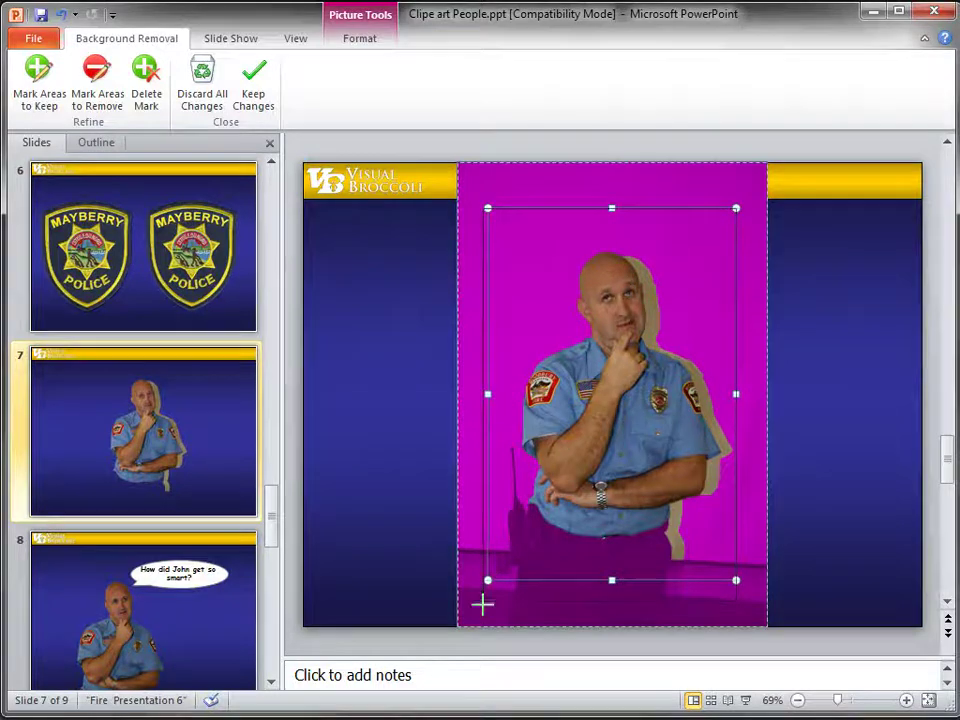
drag(487, 580, 478, 625)
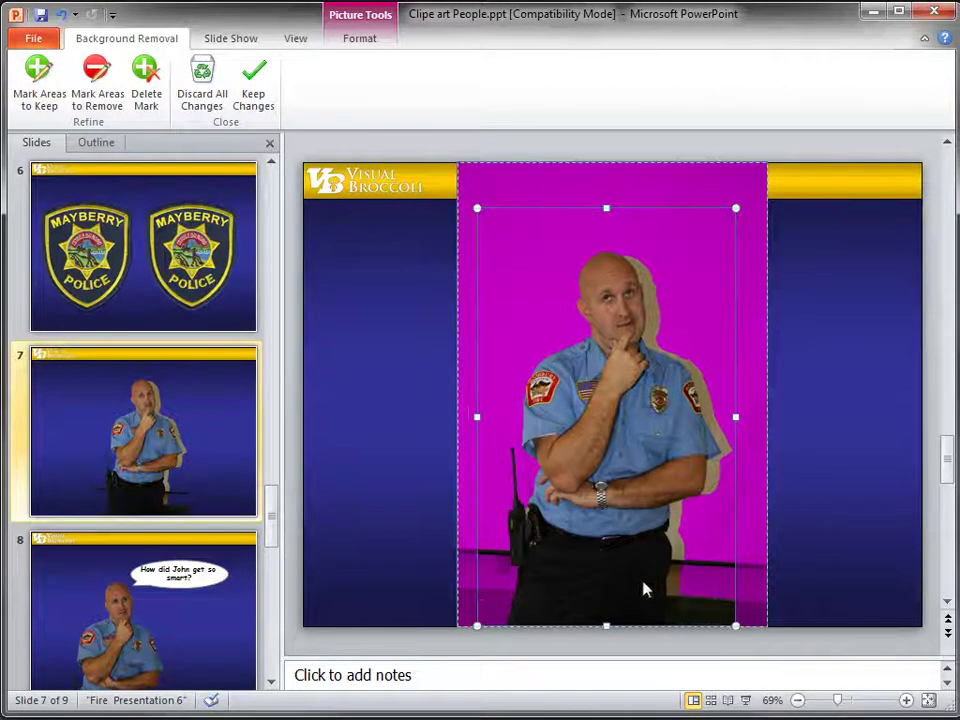
click(605, 625)
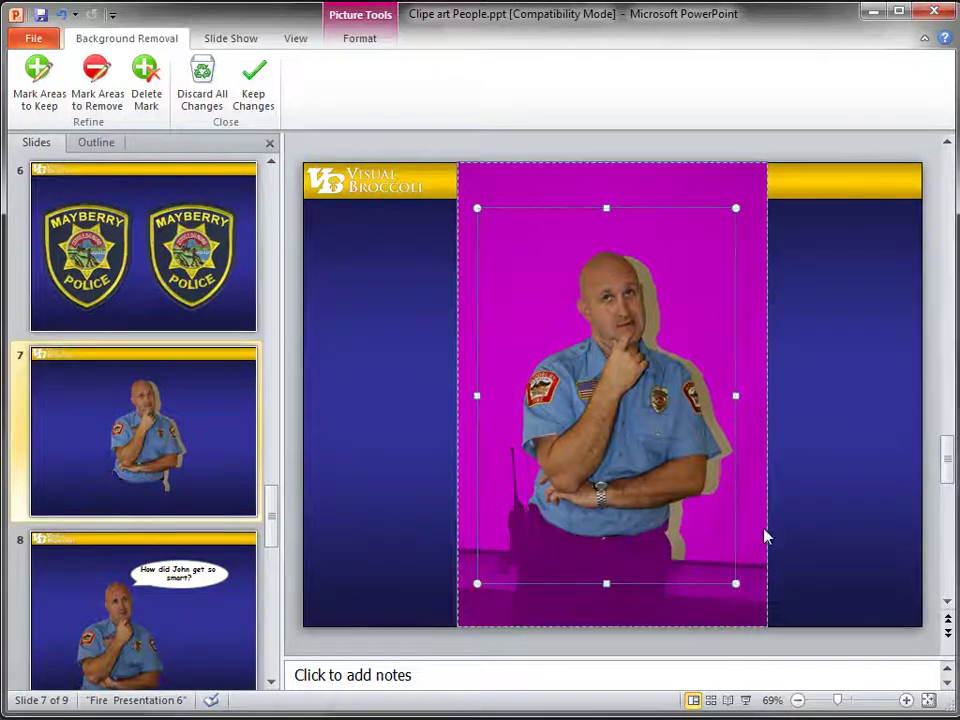
- Mark the firefighter's trousers as areas to keep
click(65, 75)
drag(566, 545, 546, 574)
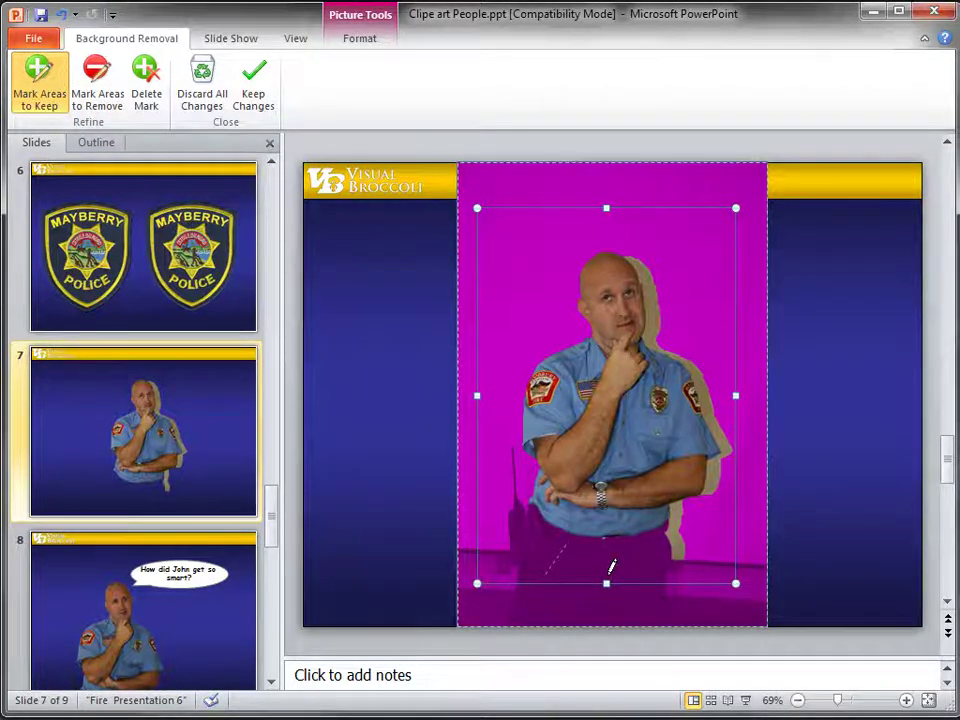
drag(565, 557, 662, 558)
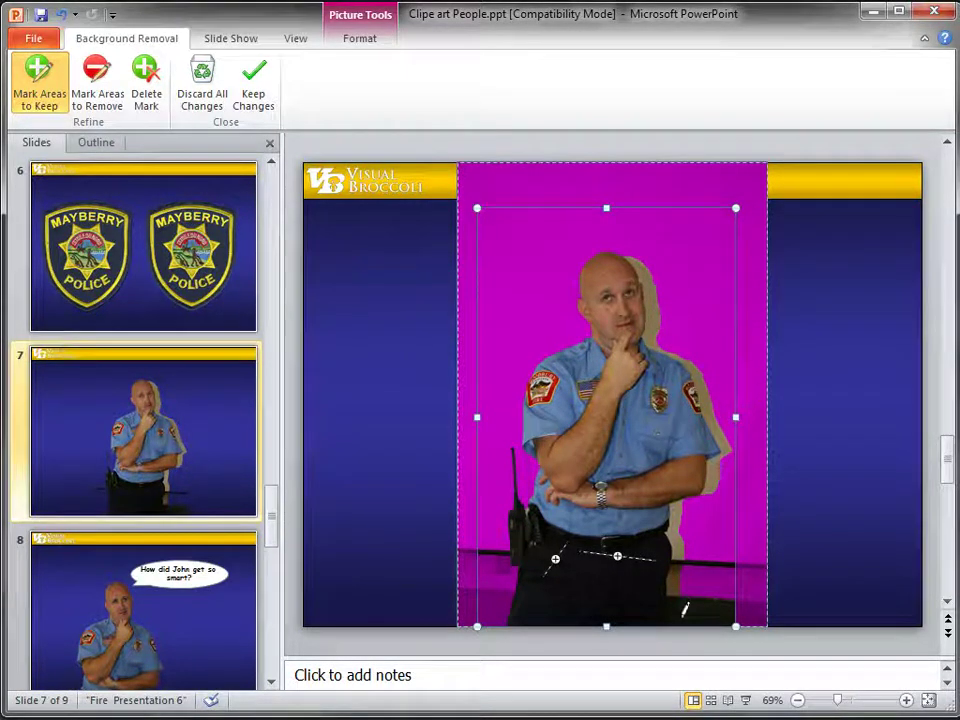
- Mark leftover wall by his ear, elbow and hip plus the table lines for removal, then apply
click(98, 80)
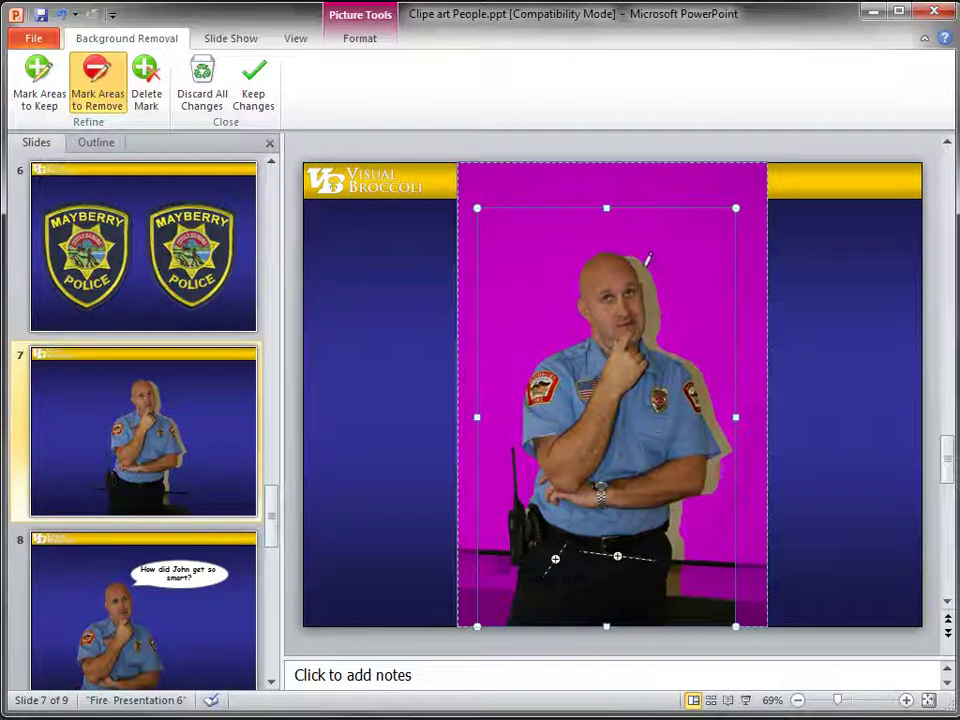
drag(647, 285, 652, 331)
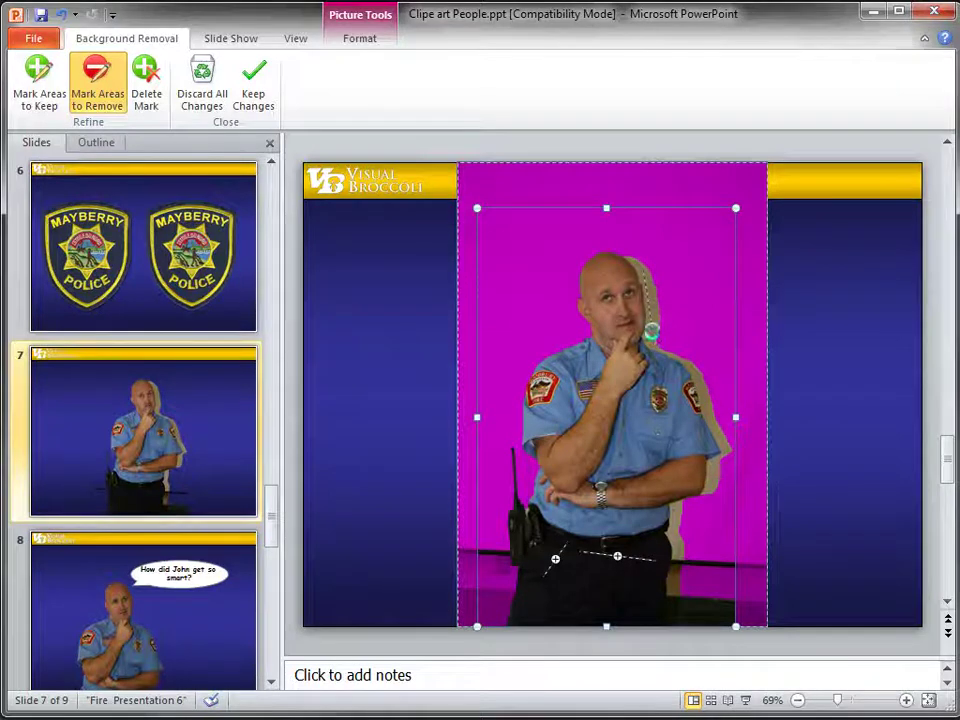
drag(710, 474, 713, 490)
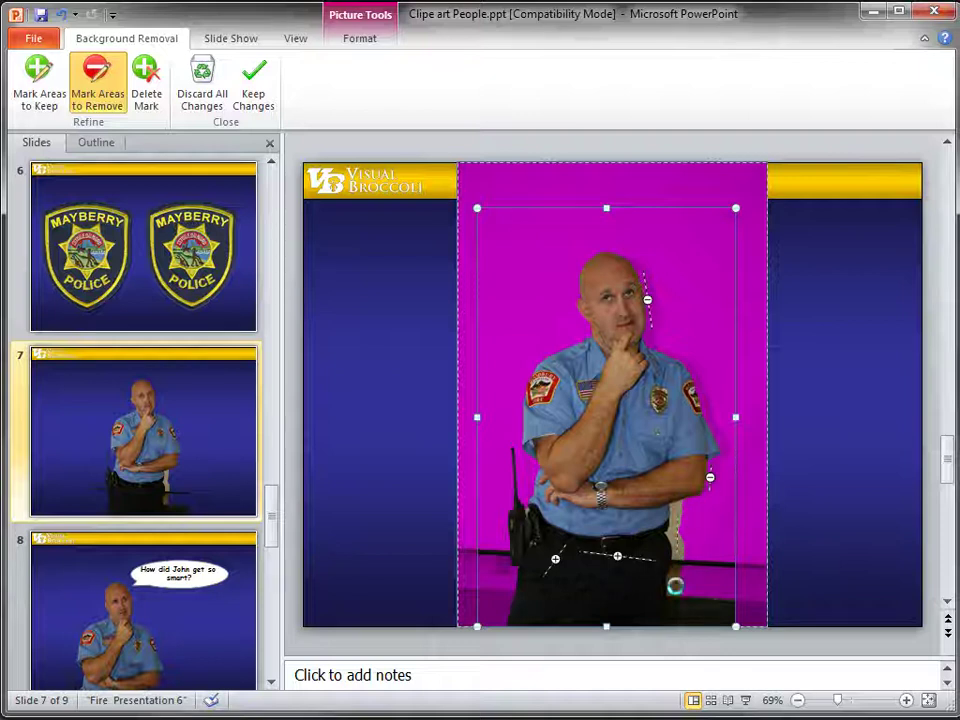
drag(677, 518, 675, 552)
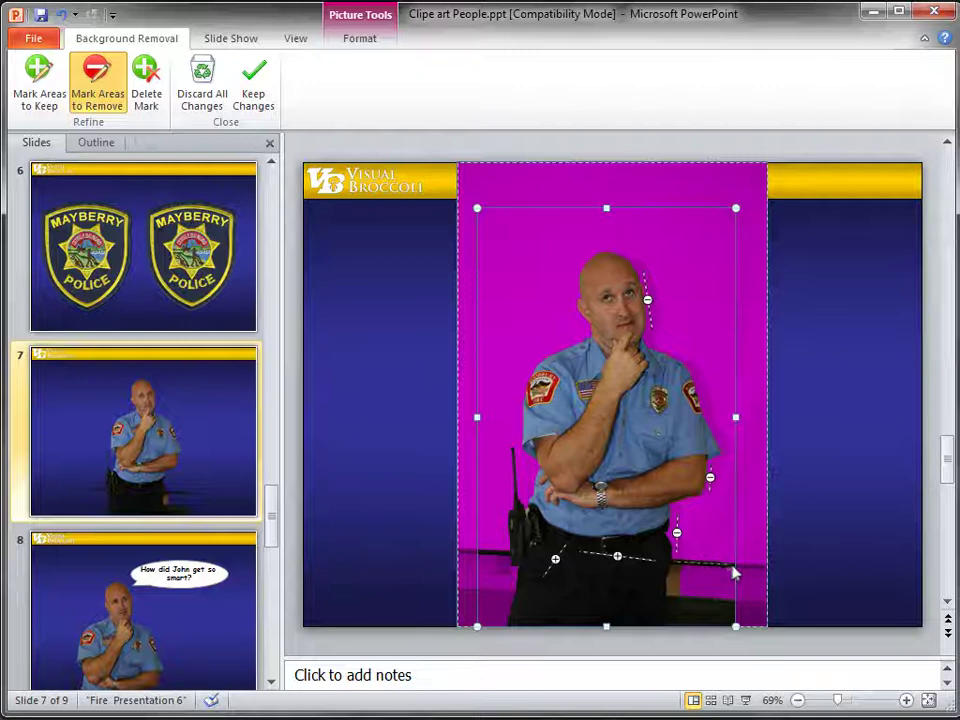
mouse_move(731, 566)
mouse_down()
mouse_move(700, 561)
mouse_move(678, 602)
mouse_move(688, 617)
mouse_move(729, 621)
mouse_up()
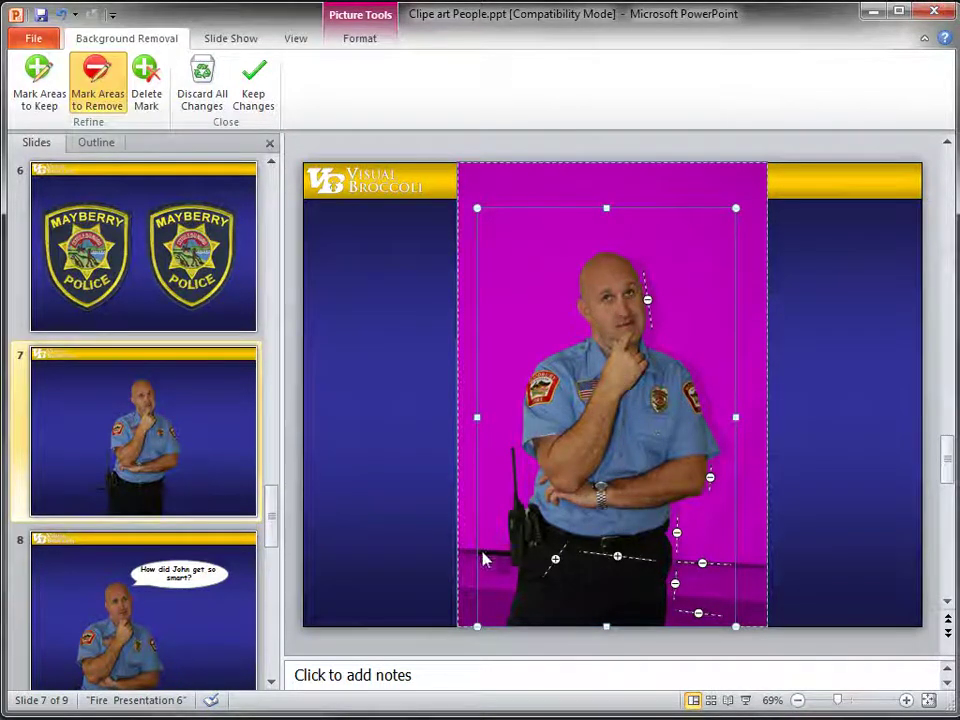
drag(510, 551, 478, 551)
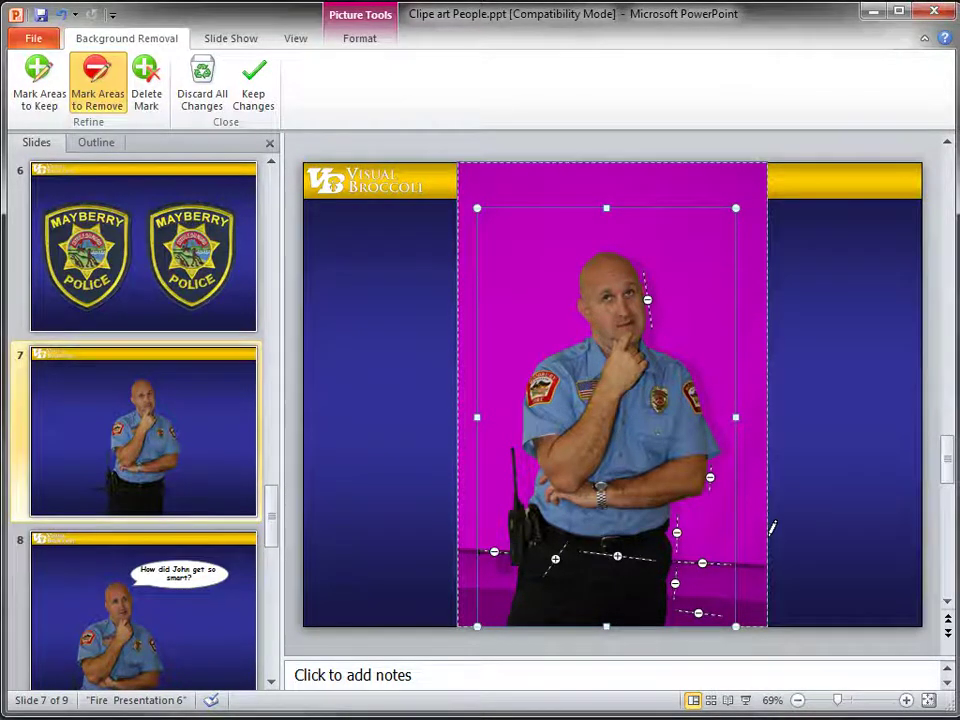
click(821, 506)
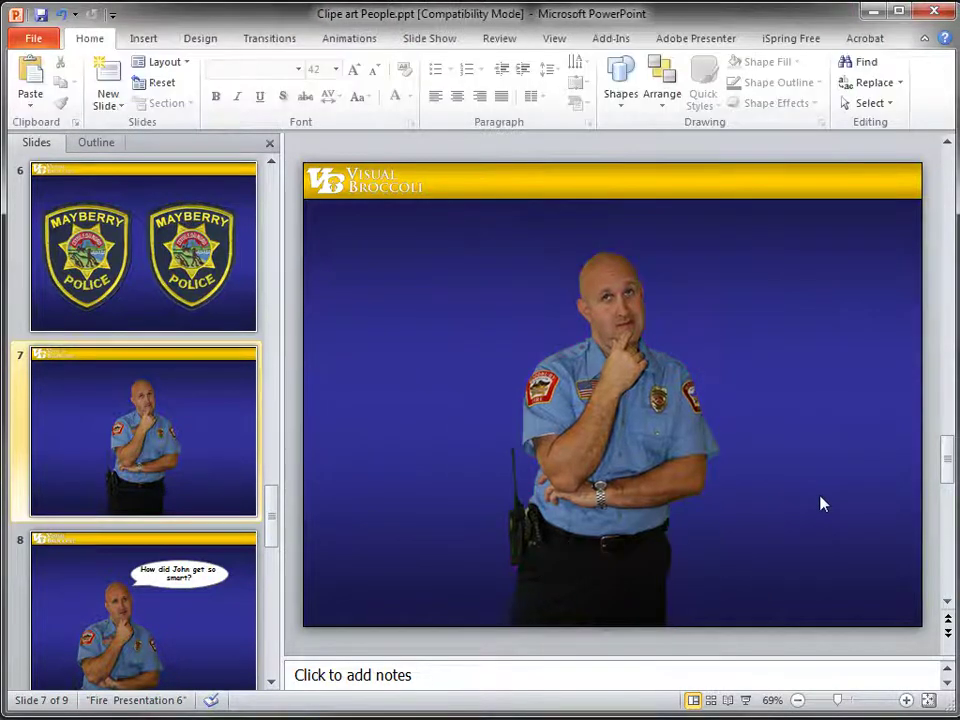
double_click(683, 450)
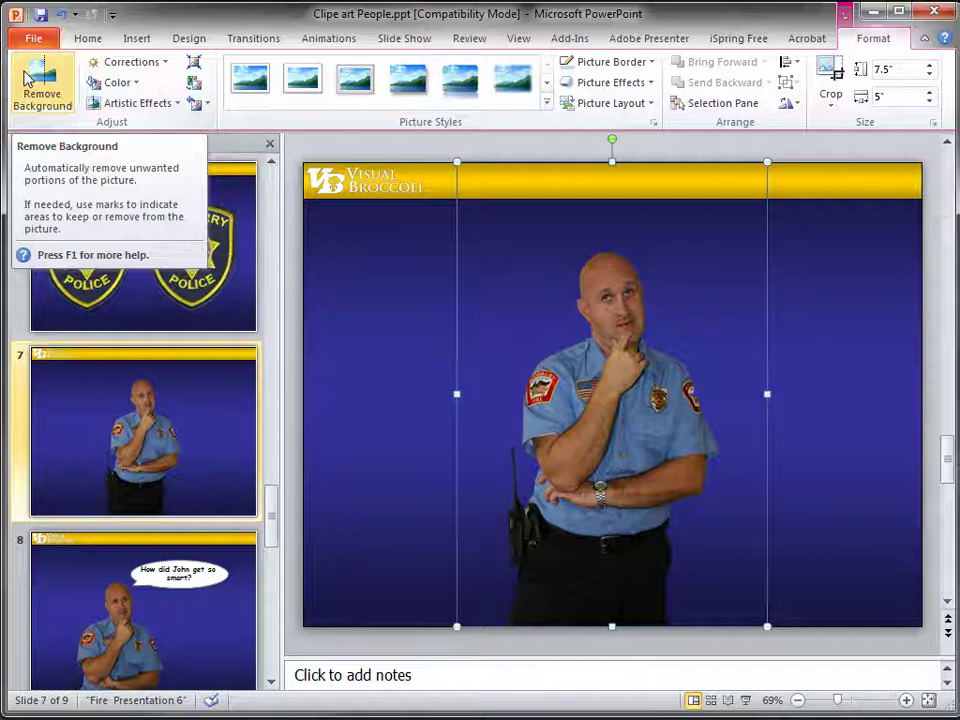
click(28, 80)
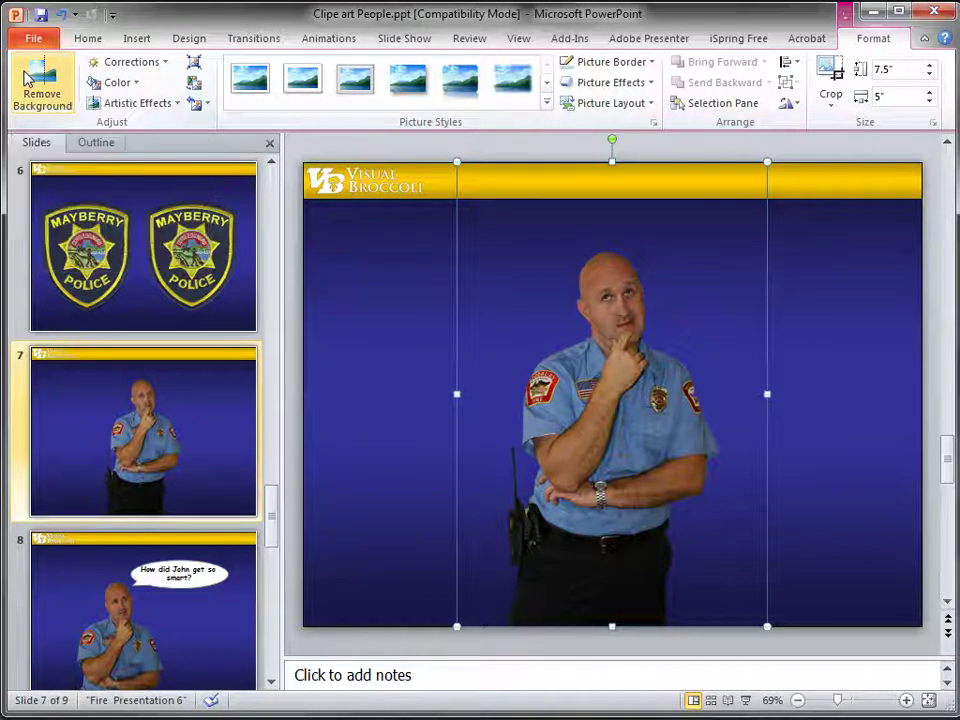